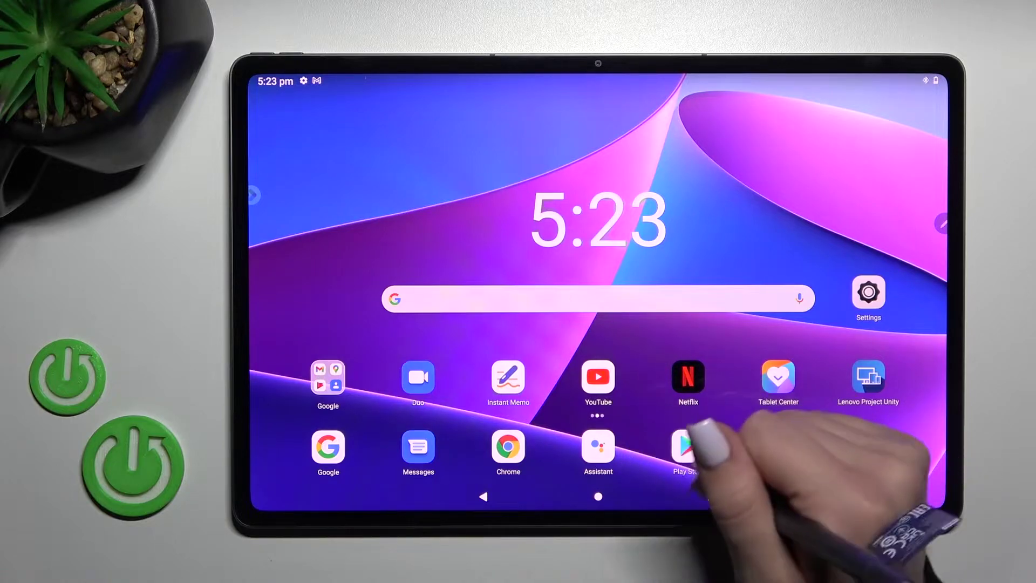
- Search Play Store for 'muviz edge', which returns a 'You're offline' page
click(688, 446)
click(728, 105)
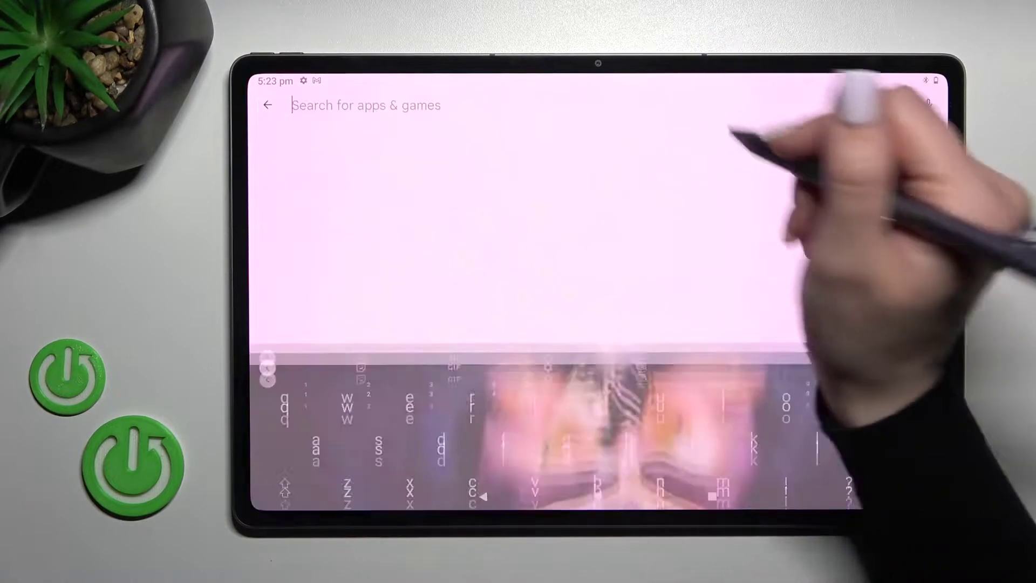
text(m)
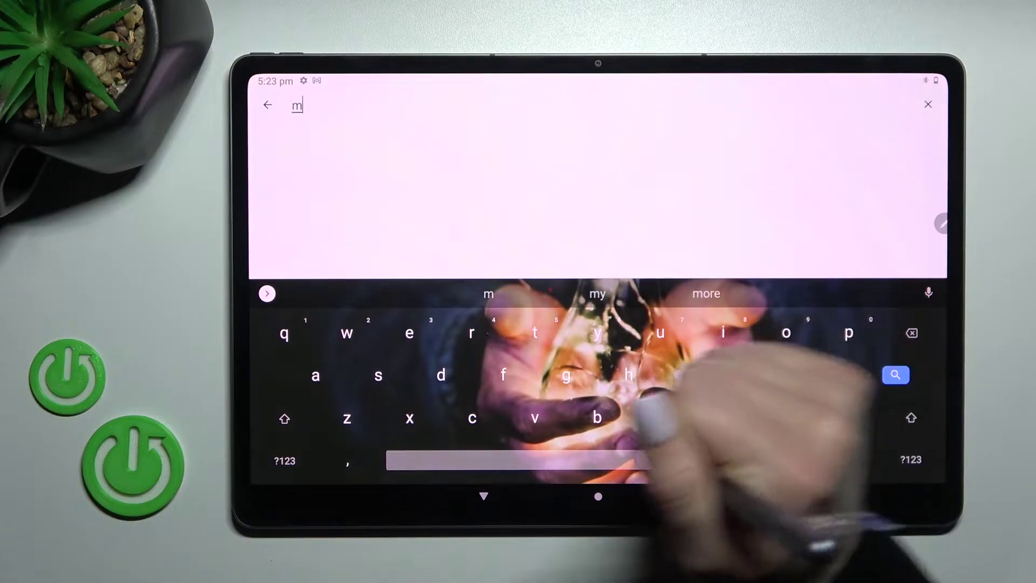
text(uv)
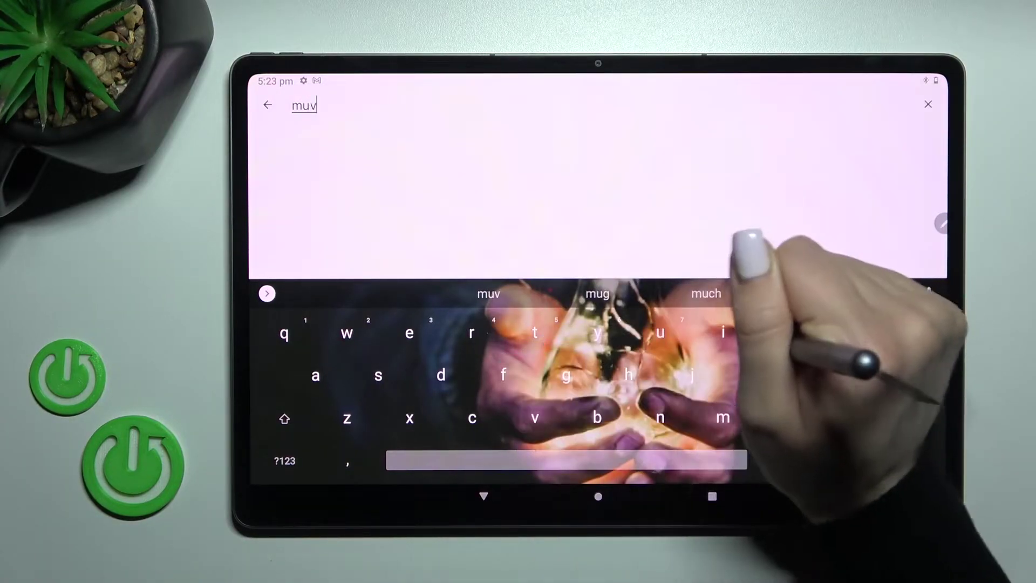
text(iz ed)
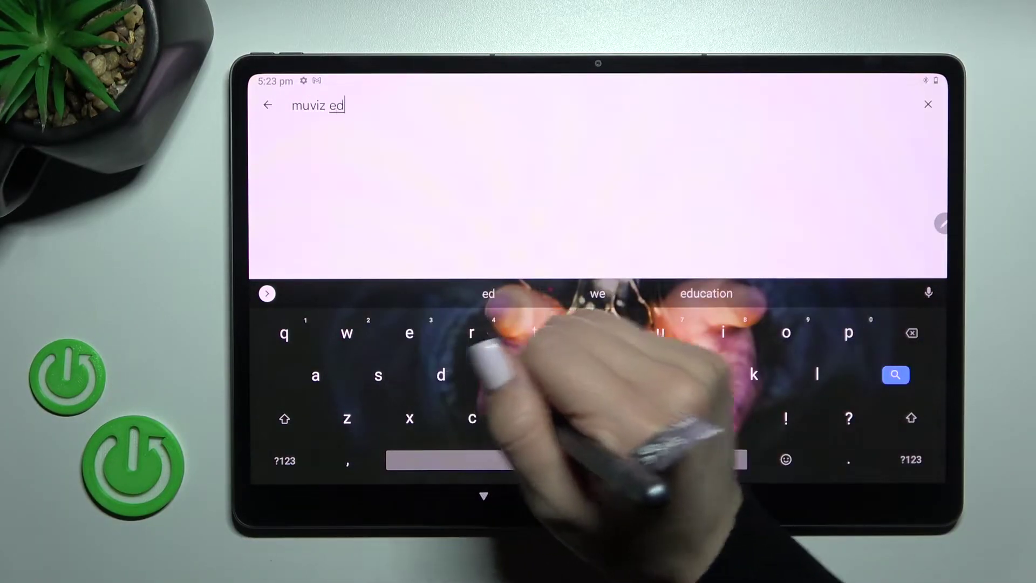
text(ge)
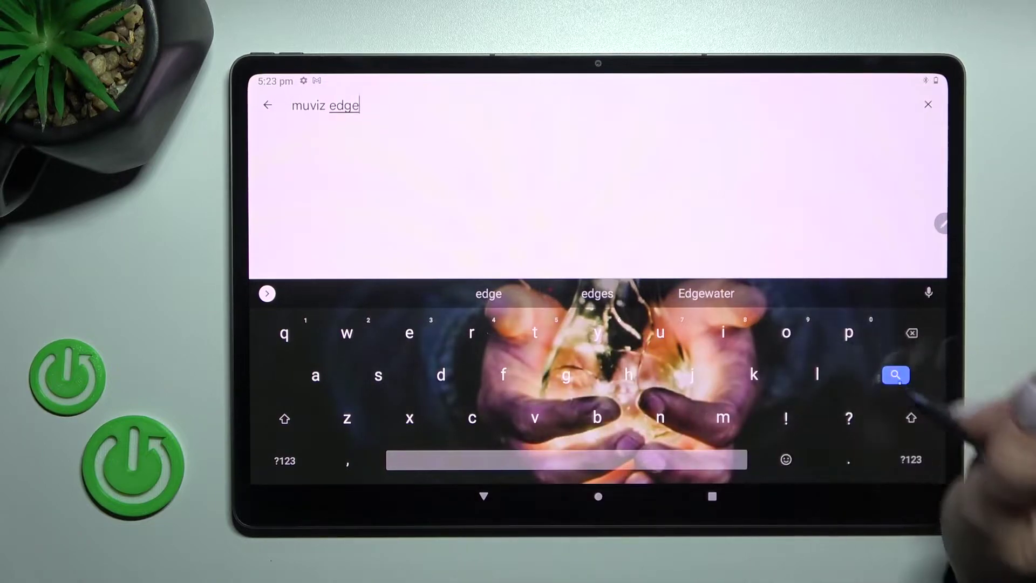
click(895, 375)
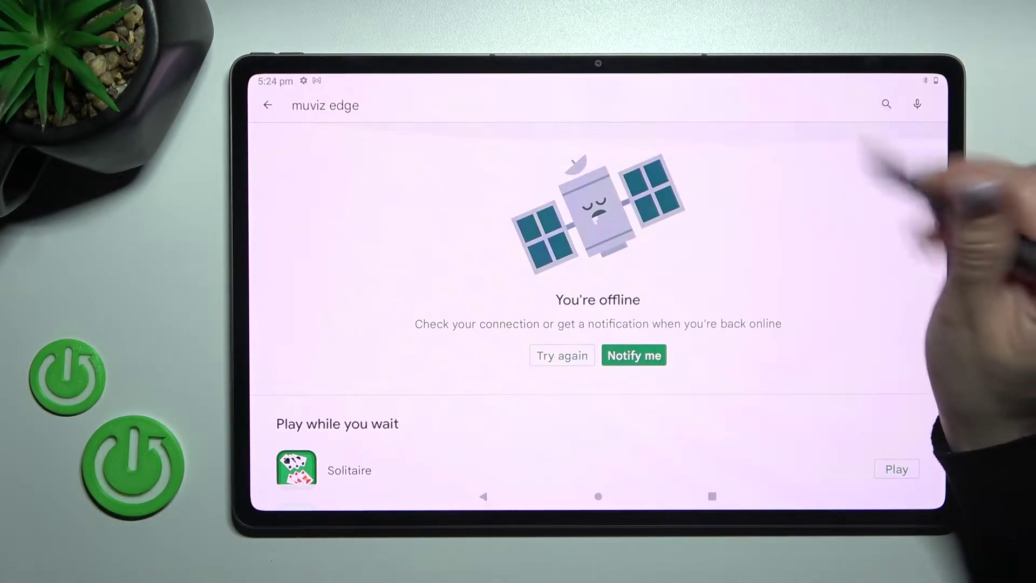
- Turn on Wi-Fi from Quick Settings and retry the 'muviz edge' search
drag(890, 77, 899, 162)
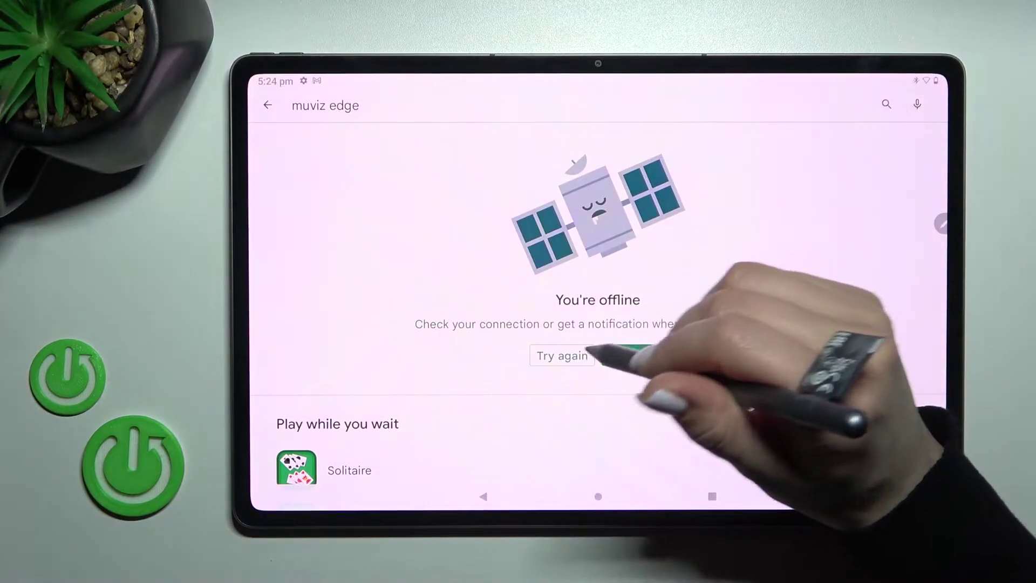
click(563, 355)
click(729, 105)
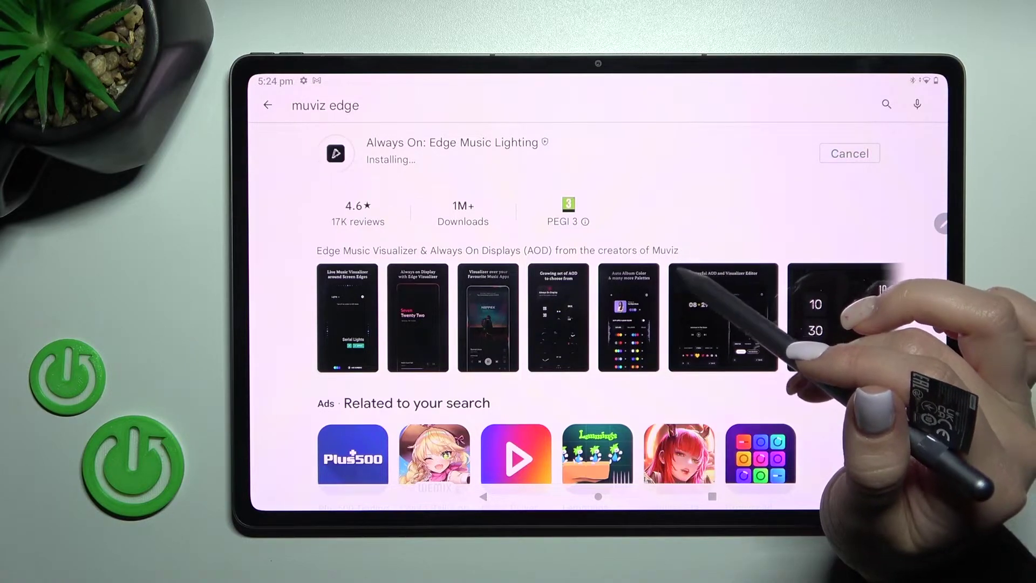
- Launch Muviz Edge, switch on 'Allow display over other apps' for it, and go back
click(853, 154)
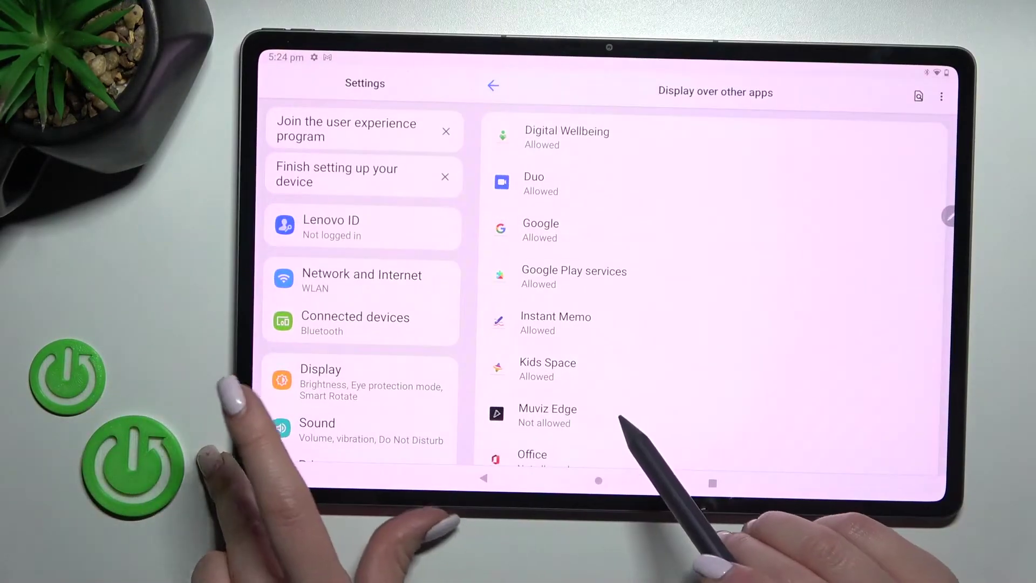
click(651, 417)
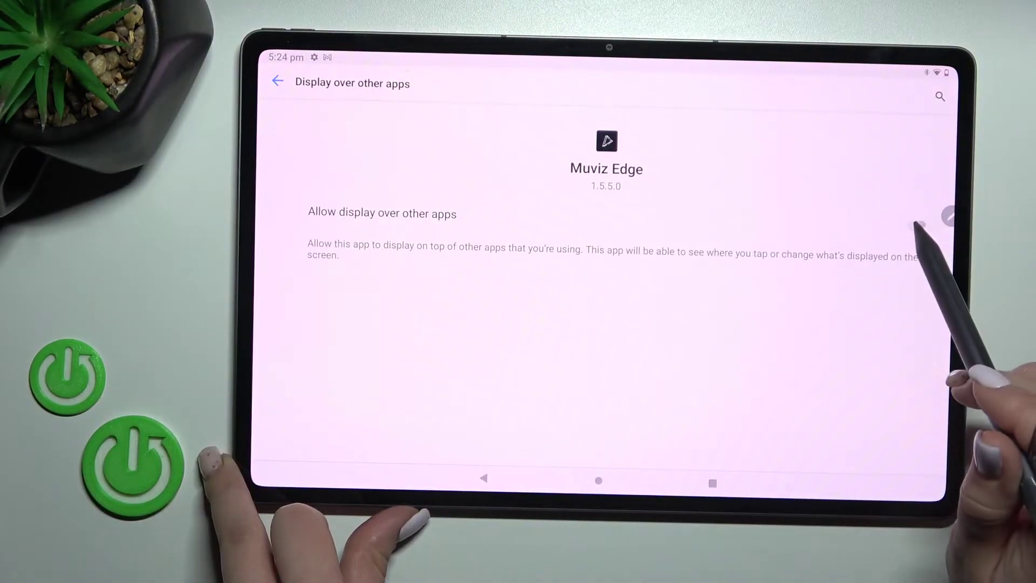
click(922, 226)
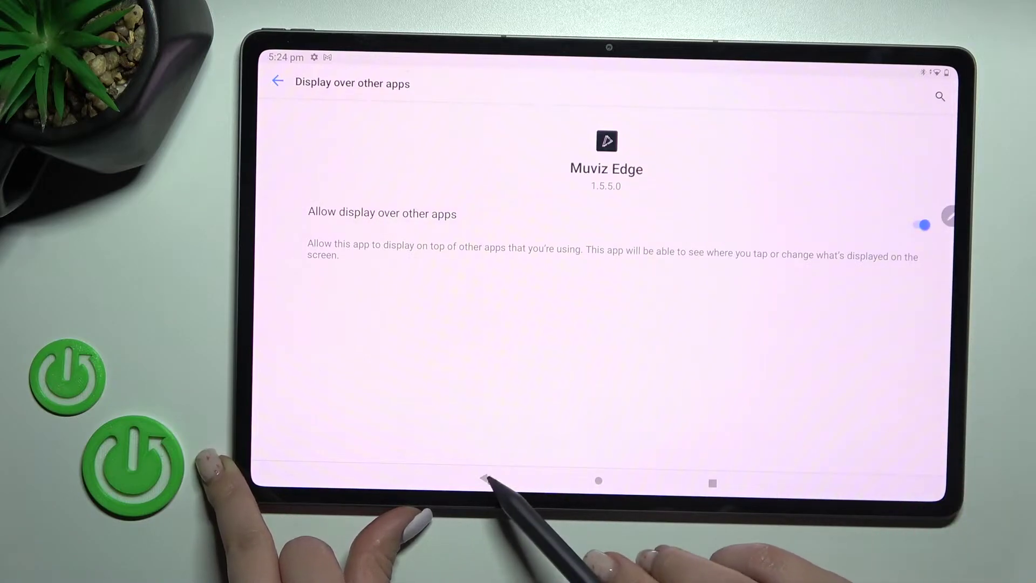
click(484, 479)
- Apply the 06/30 flip-clock theme from Muviz Edge's AOD tab
click(484, 479)
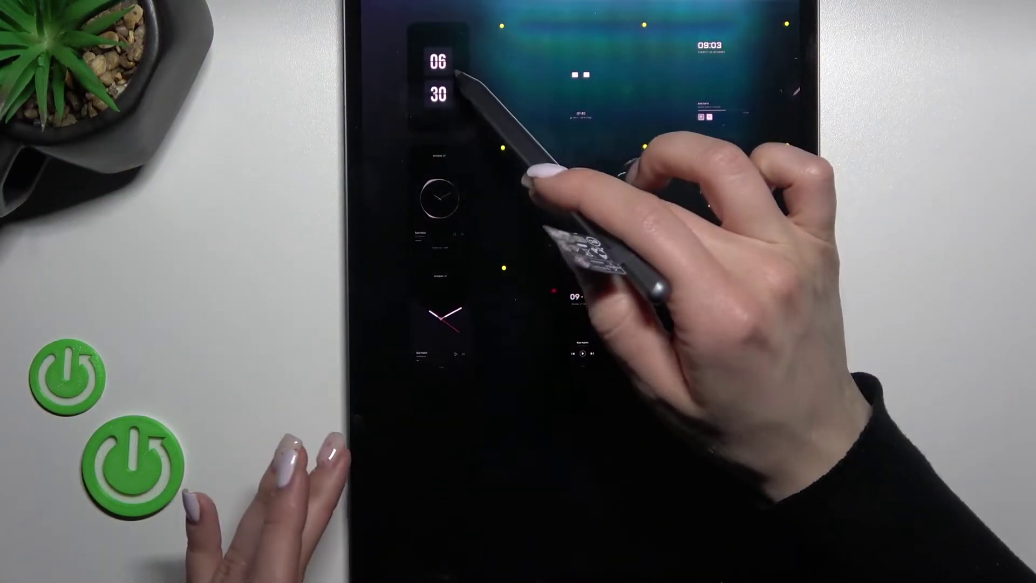
click(438, 77)
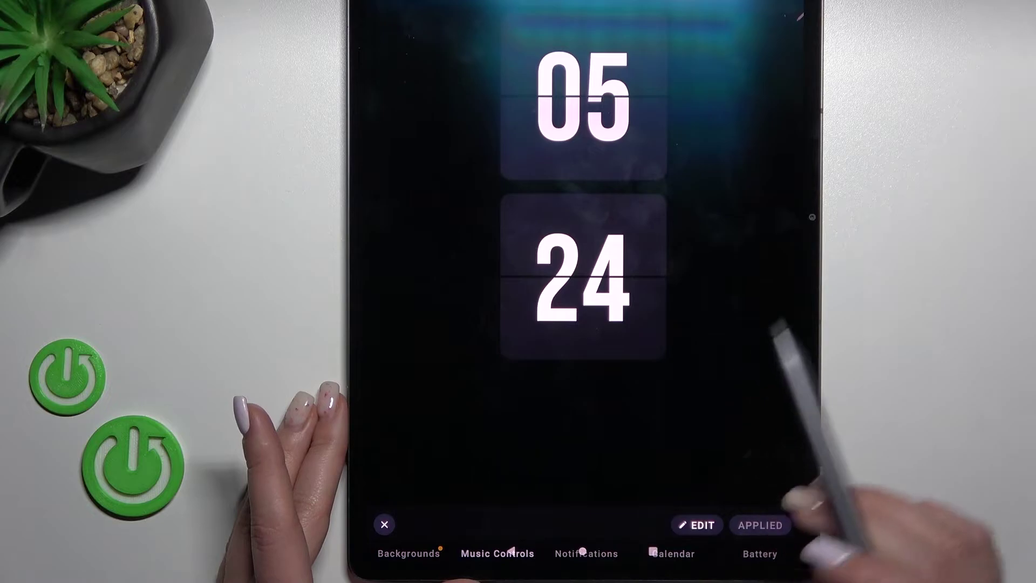
- Leave Muviz Edge for the Android home screen
click(583, 566)
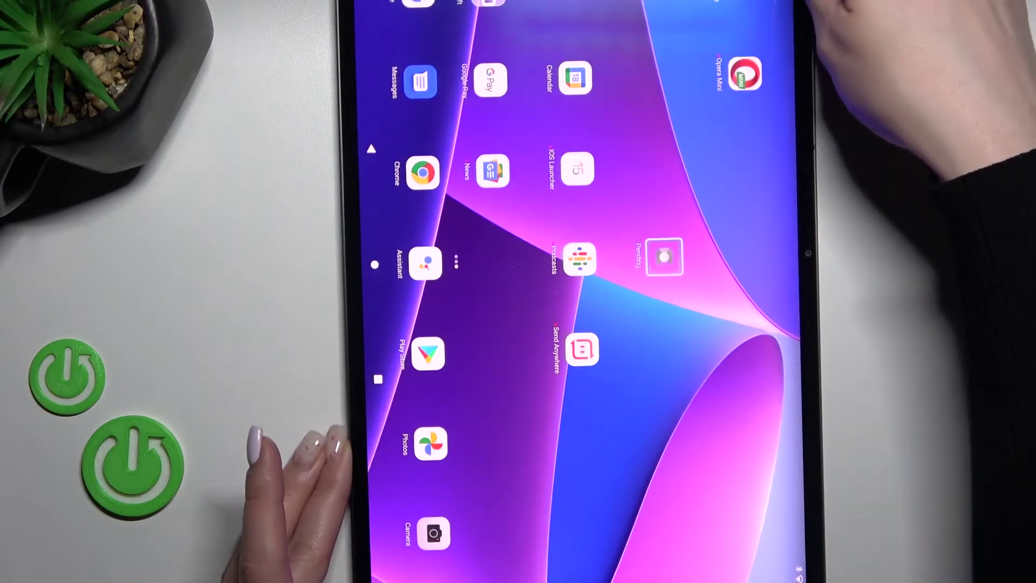